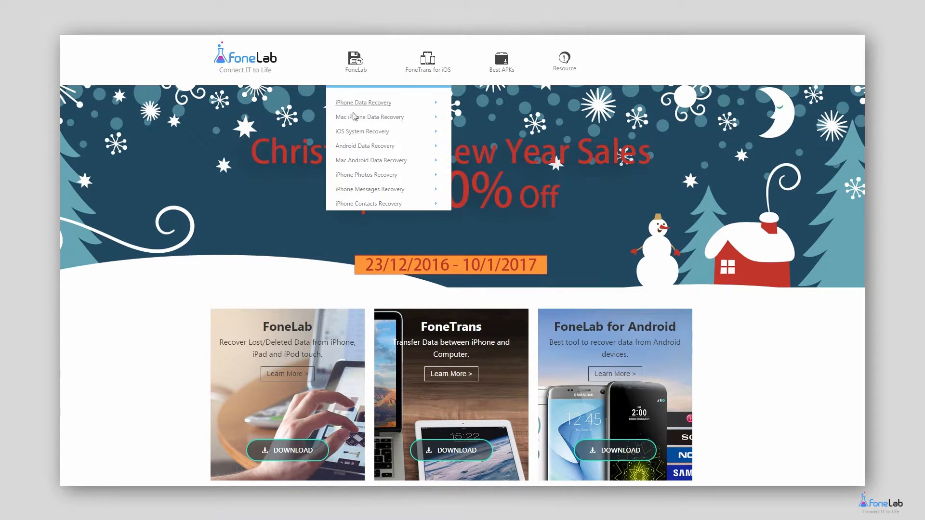
Go to the Android Data Recovery product page from the FoneLab menu.
click(353, 149)
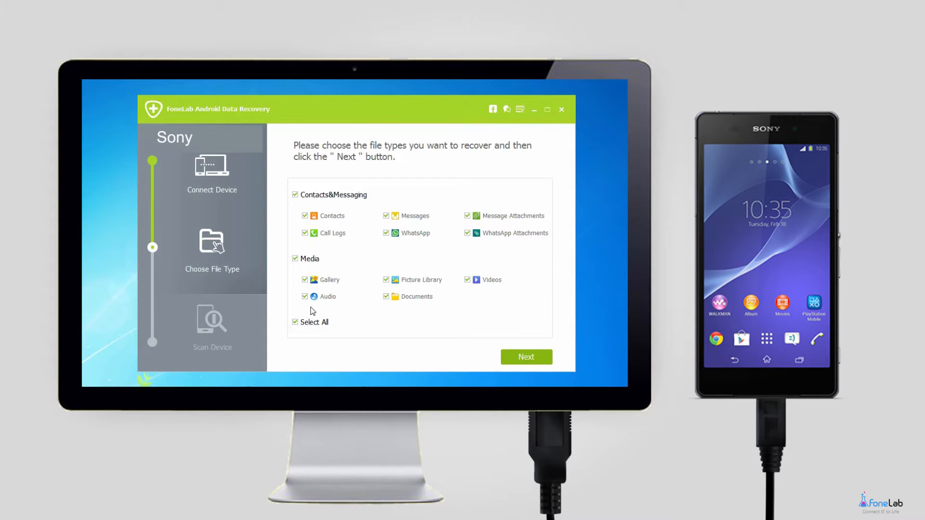
Clear all file types, keep only Audio checked, and proceed to scan the Sony phone.
click(297, 322)
click(306, 298)
click(521, 358)
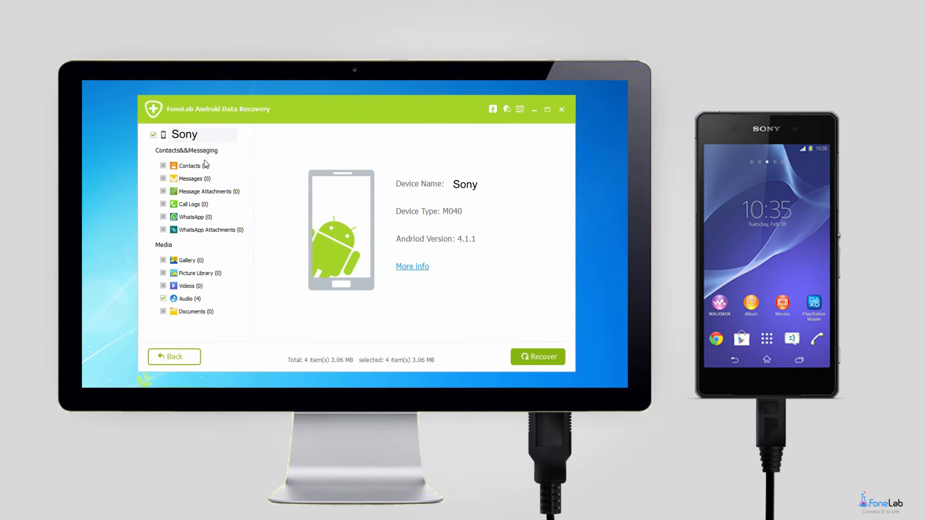
In the Audio results, keep only the first two files (80.96 KB) and start Recover.
click(191, 303)
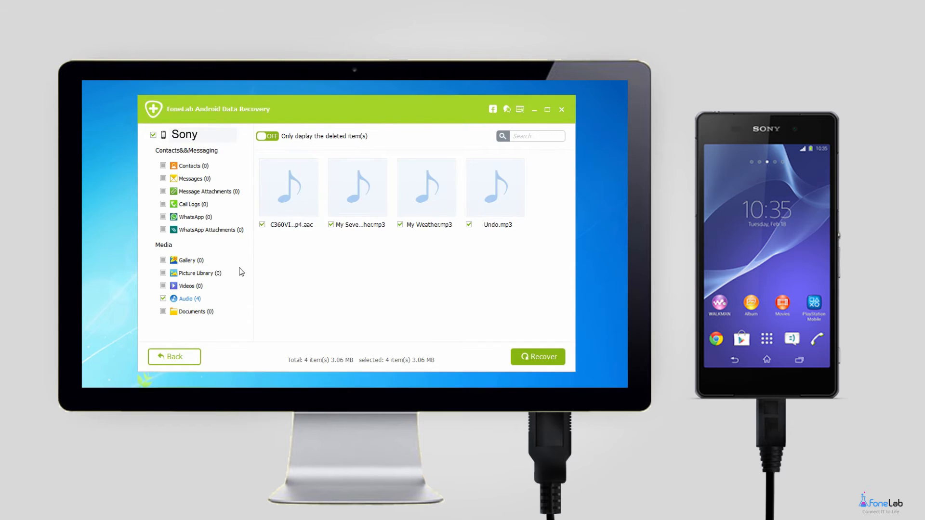
click(163, 299)
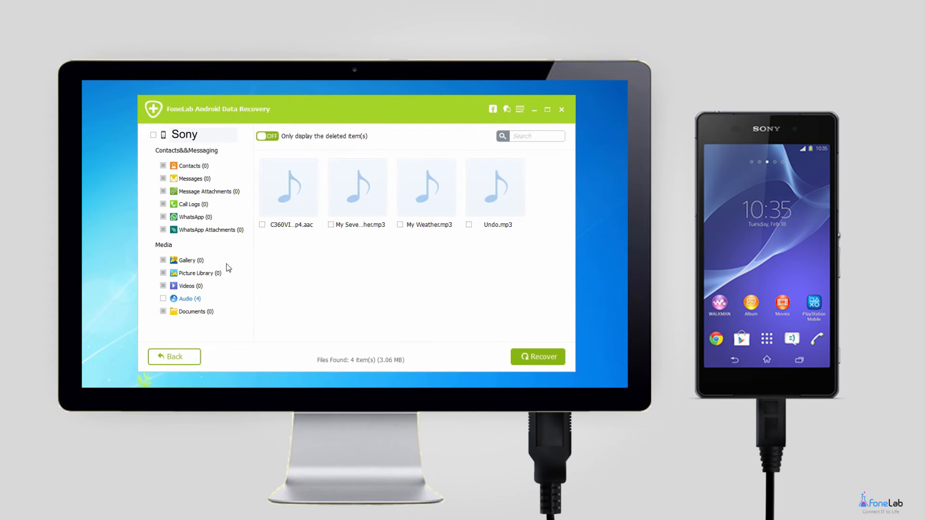
click(262, 224)
click(331, 225)
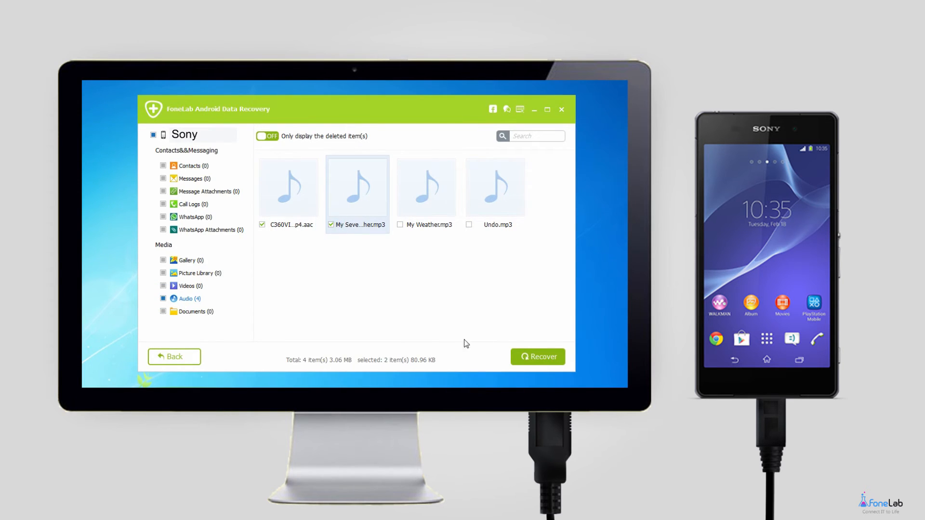
click(525, 359)
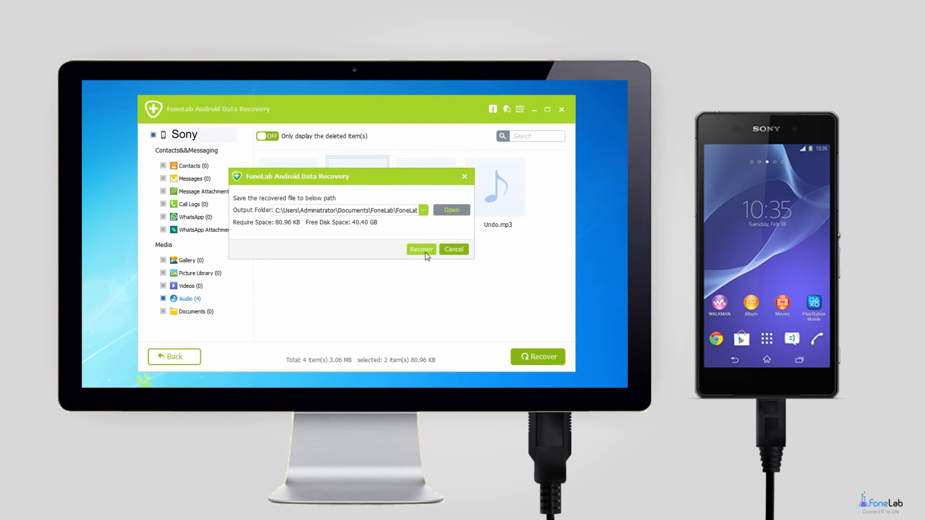